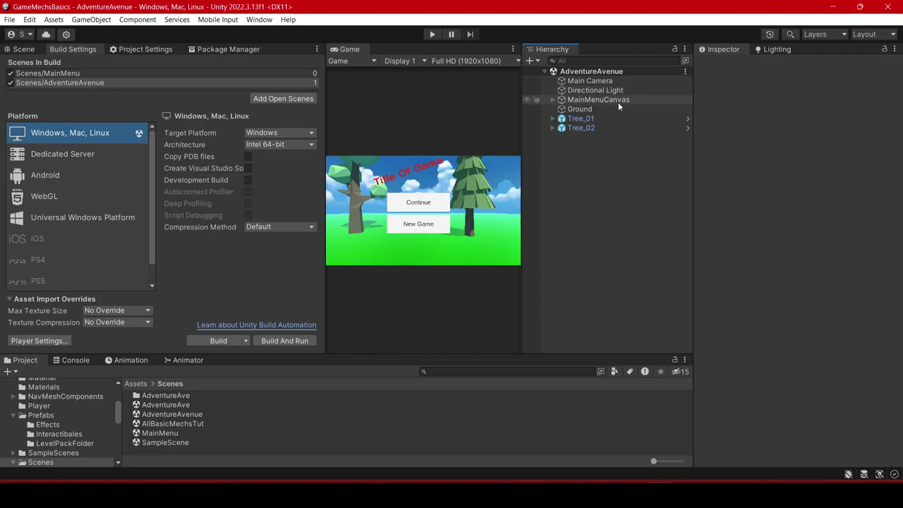
Step: Delete ConitnueButton, NewButton and Ttile from MainMenuCanvas, leaving only EventSystem
click(553, 99)
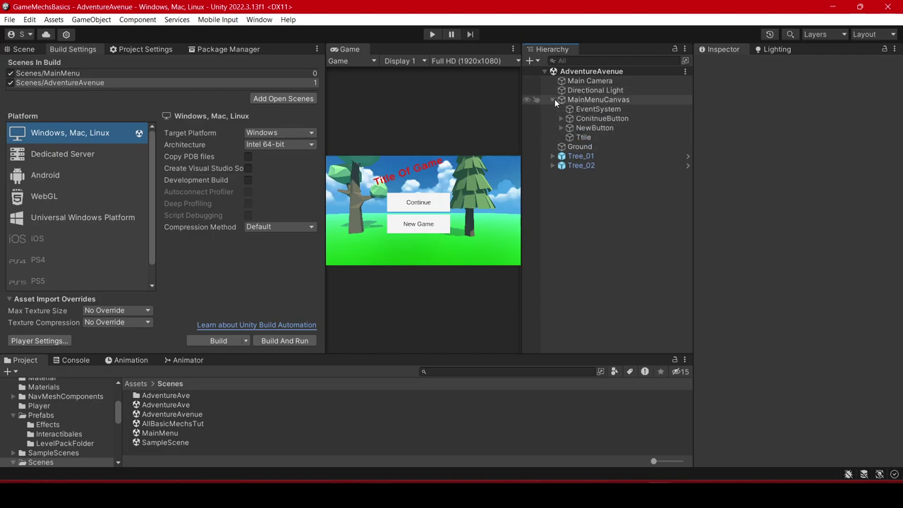
click(593, 119)
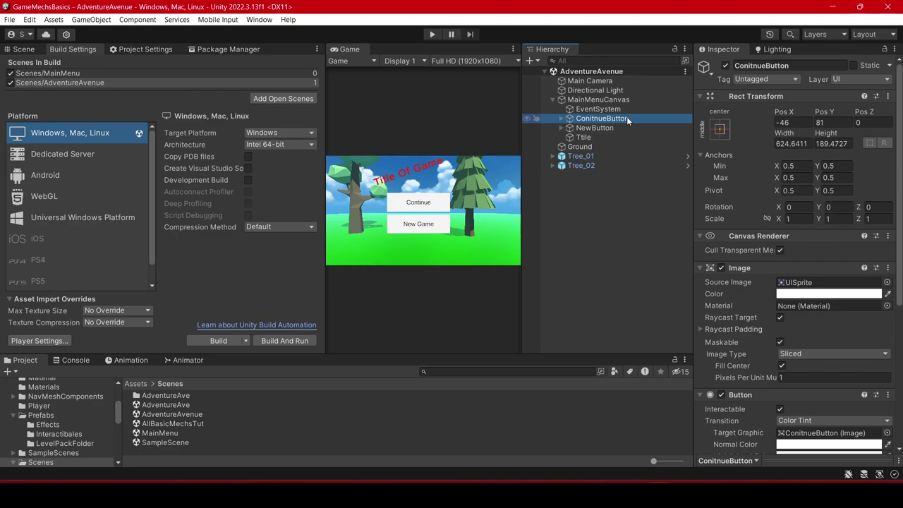
key(Delete)
click(627, 118)
key(Delete)
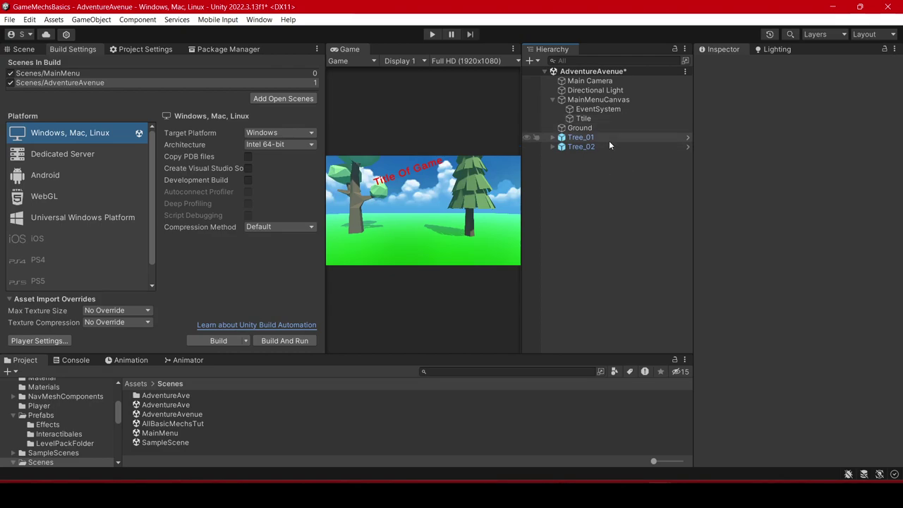
click(608, 118)
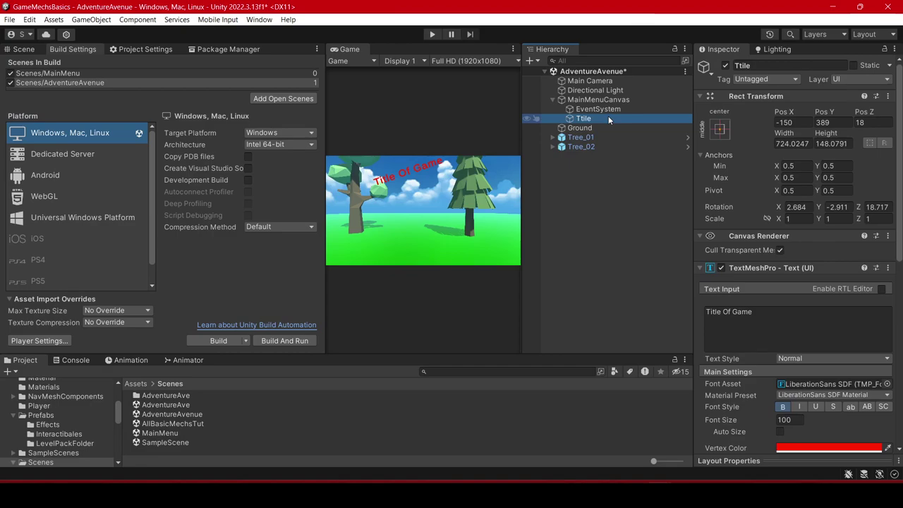
key(Delete)
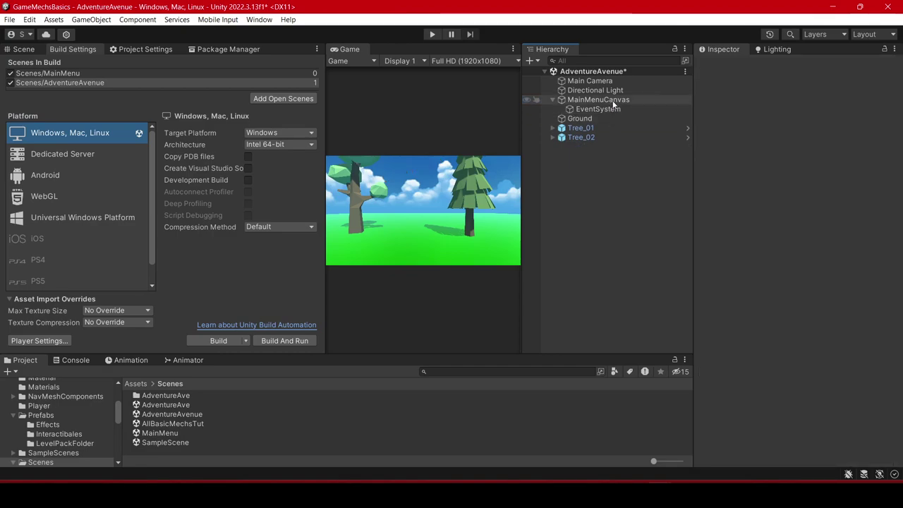
Step: In Scene view, create an empty MainMenuCanvas child named Blackscreen and search components for 'imag'
click(611, 101)
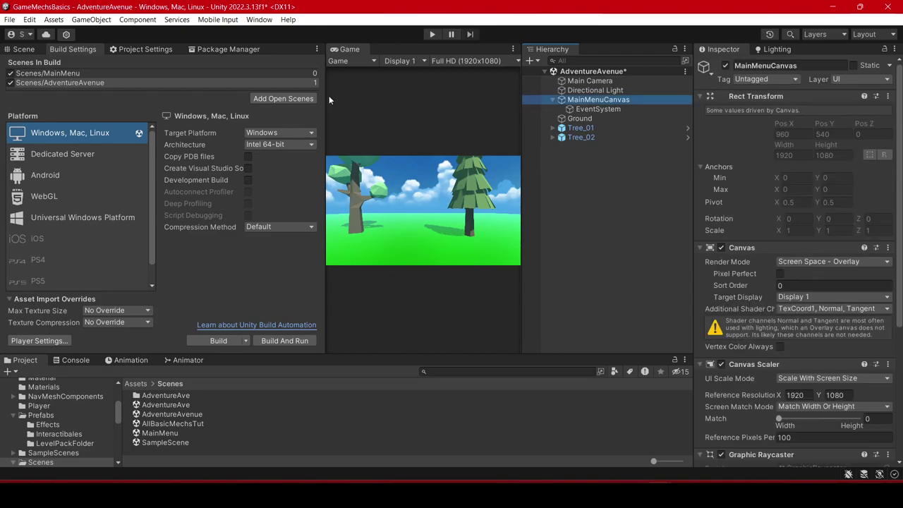
click(22, 49)
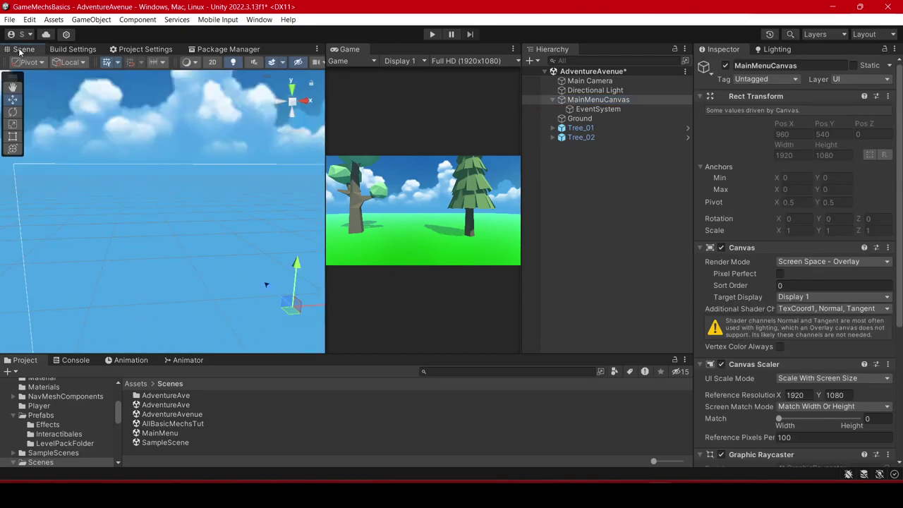
click(611, 103)
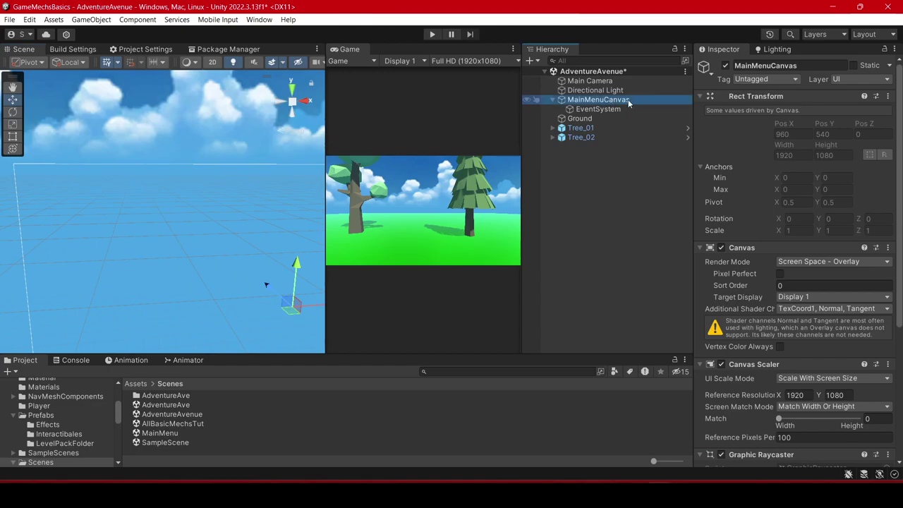
right_click(628, 99)
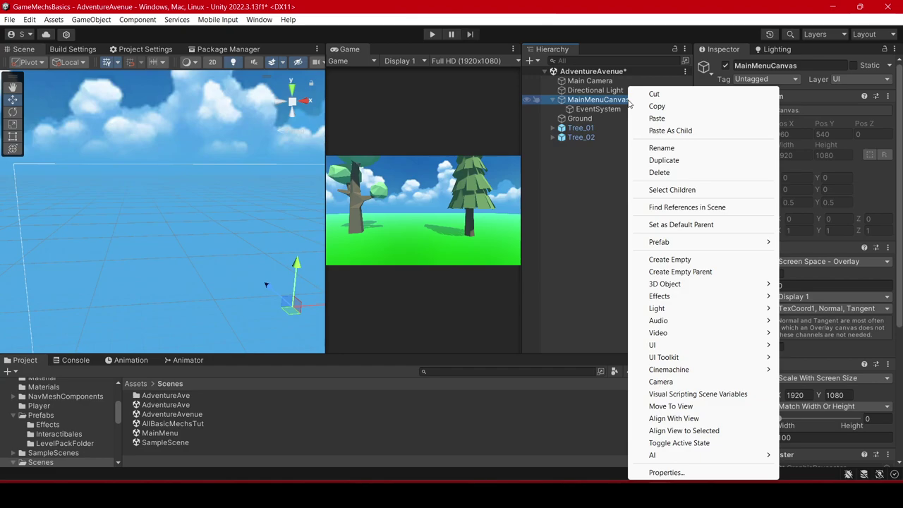
click(683, 259)
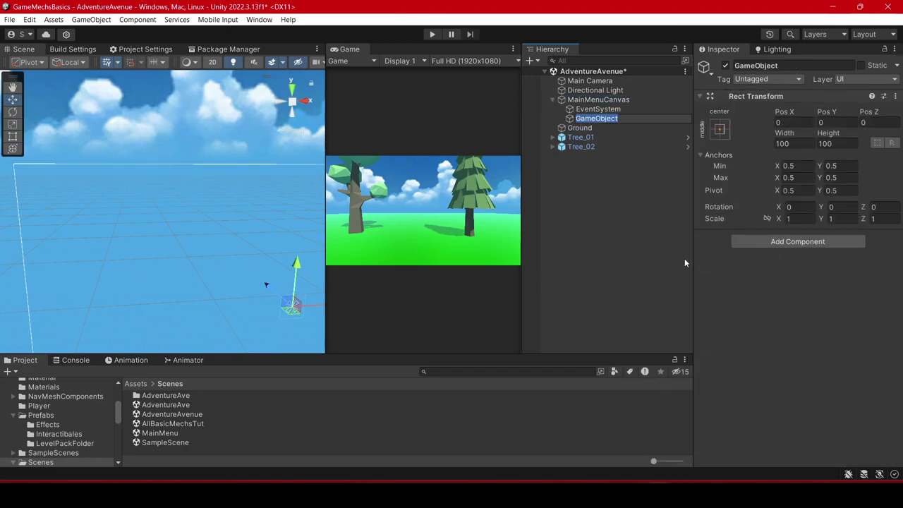
text(Blac)
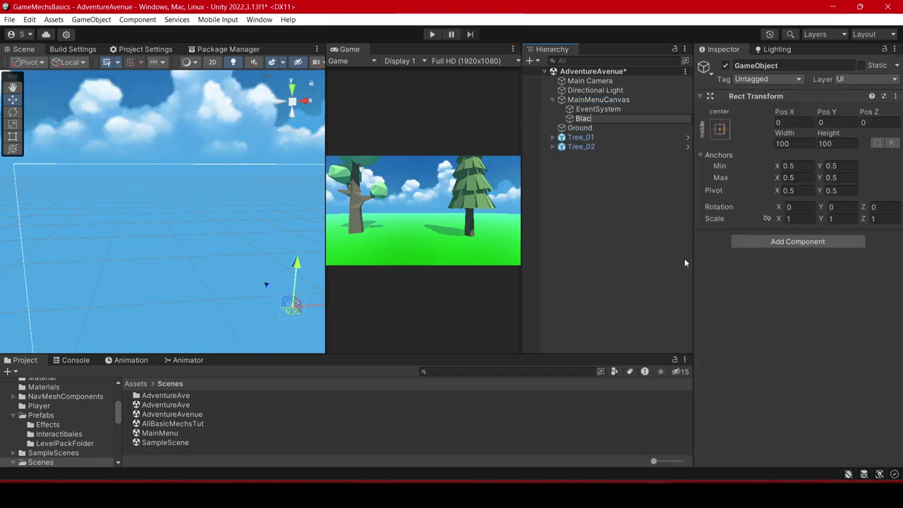
text(kscreen)
key(Return)
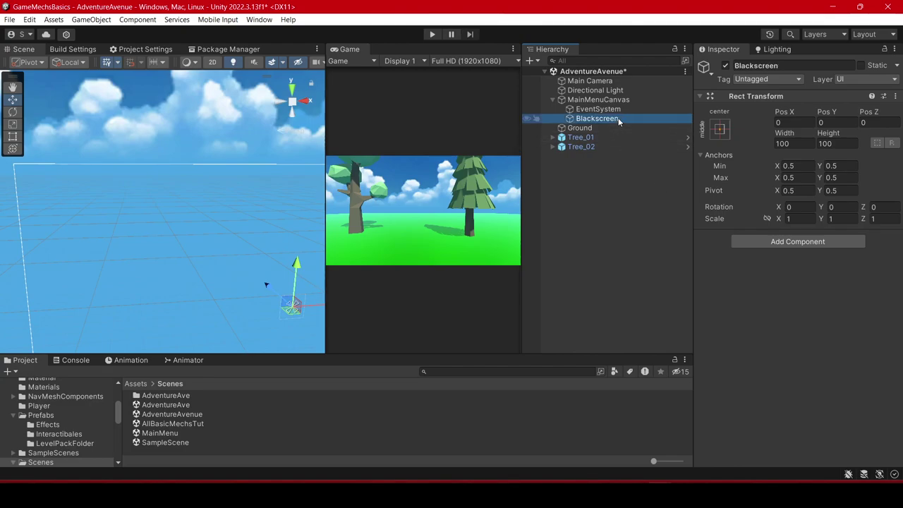
click(770, 242)
text(imag)
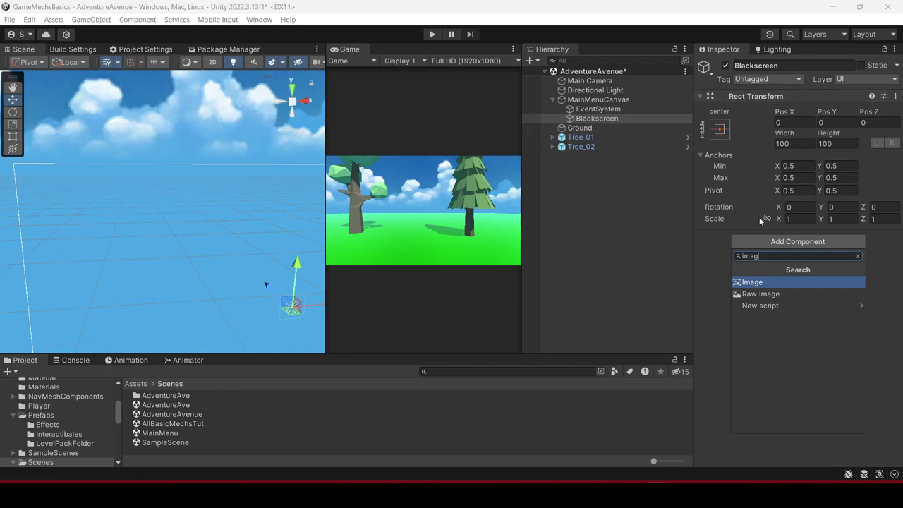
Step: Add an Image component to Blackscreen and tint it cyan (00FFF3)
click(773, 282)
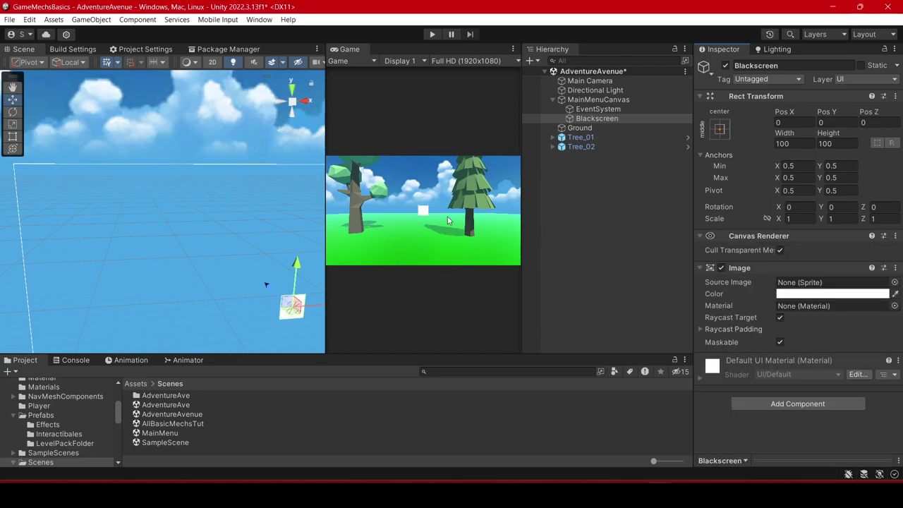
drag(525, 240, 555, 240)
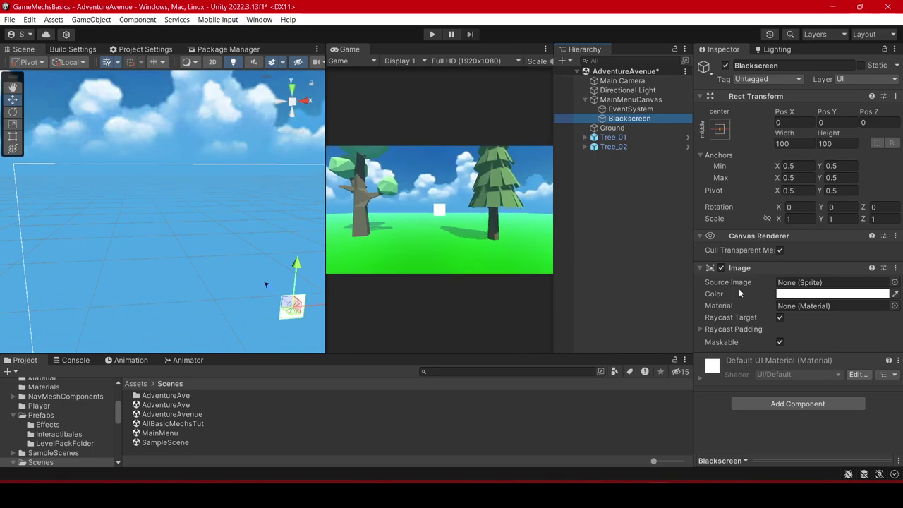
click(786, 295)
drag(849, 276, 783, 289)
click(829, 233)
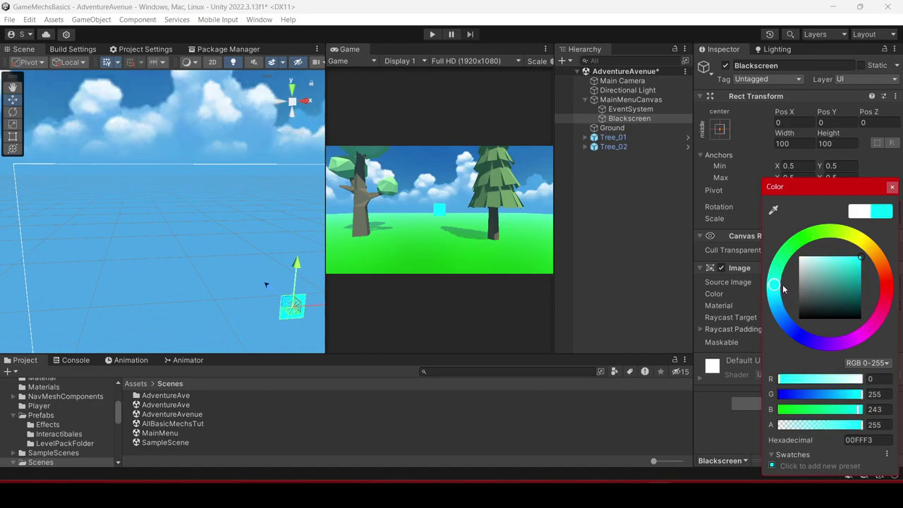
click(891, 188)
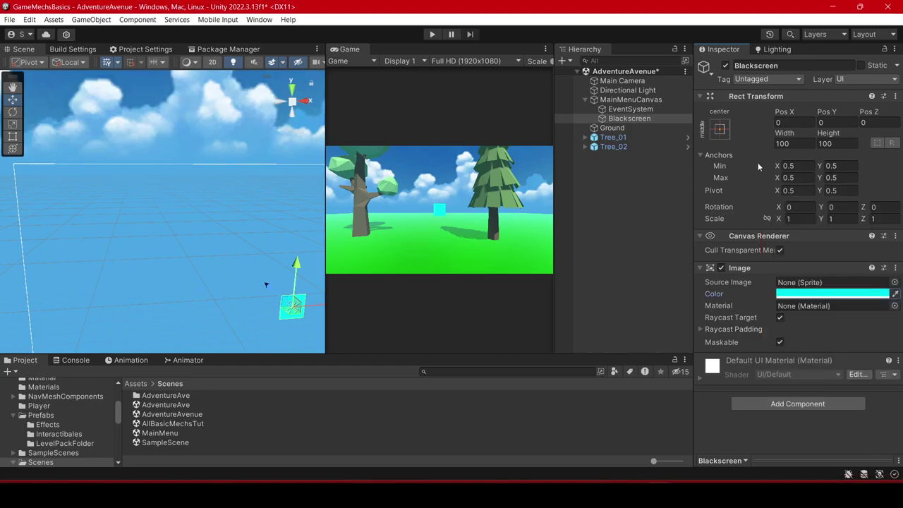
click(648, 120)
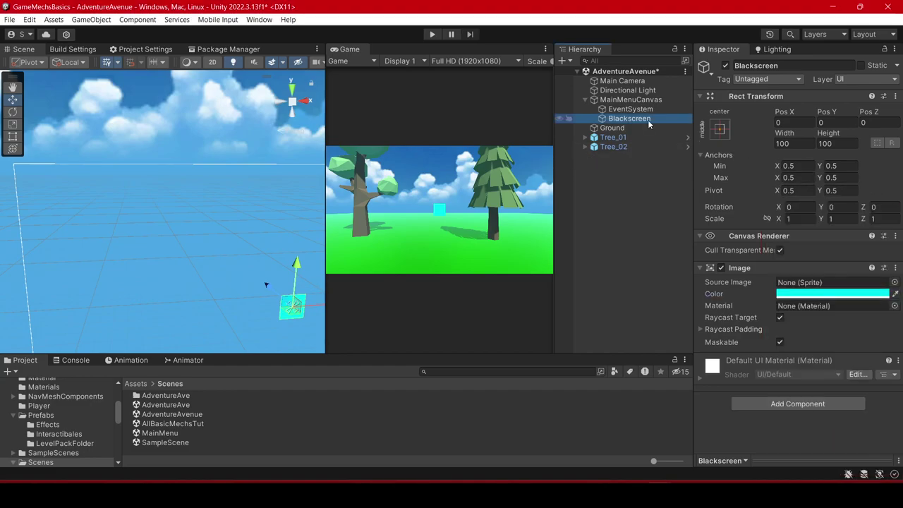
Step: Enlarge the cyan Blackscreen panel to about 557×352 and move it up-right to 76, 266
double_click(647, 120)
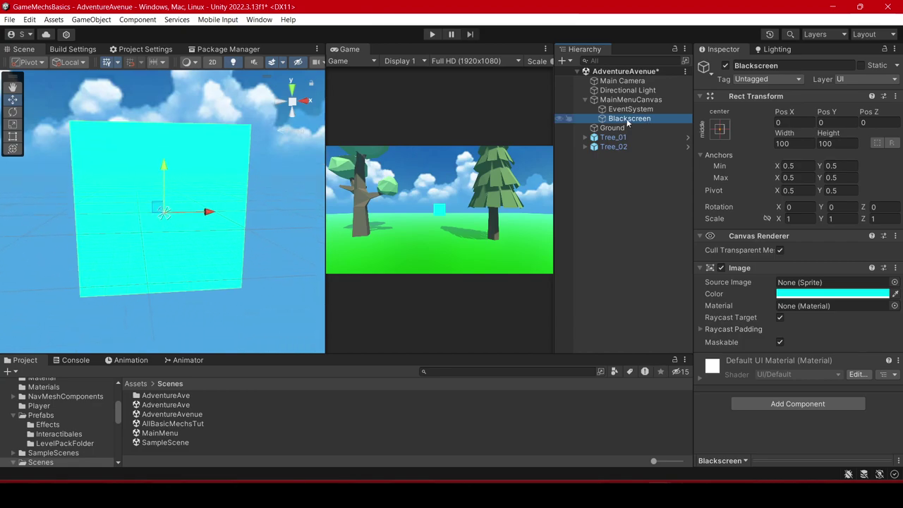
click(9, 135)
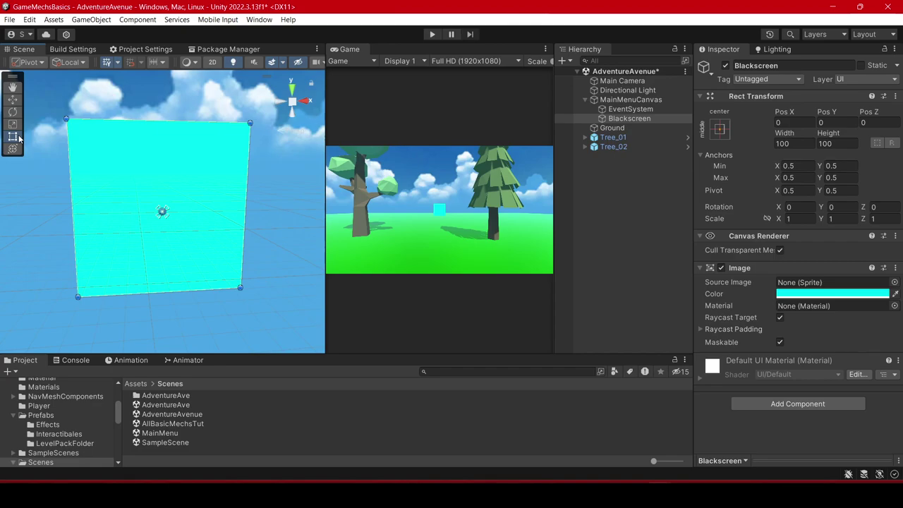
scroll(80, 163, down, 6)
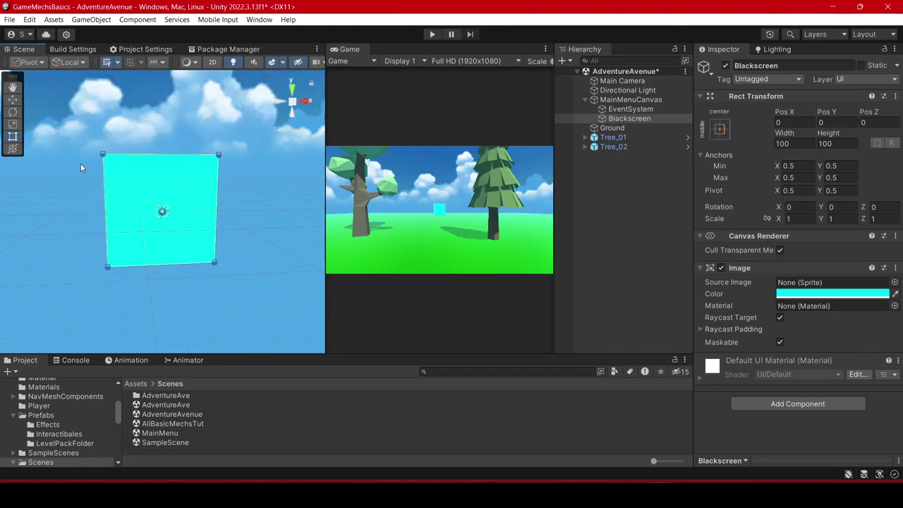
scroll(80, 163, down, 4)
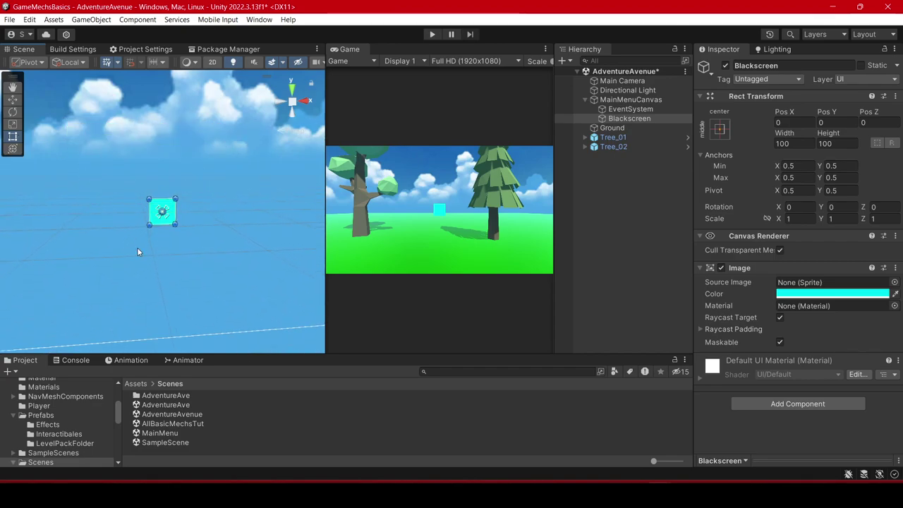
drag(149, 225, 29, 292)
drag(111, 228, 146, 183)
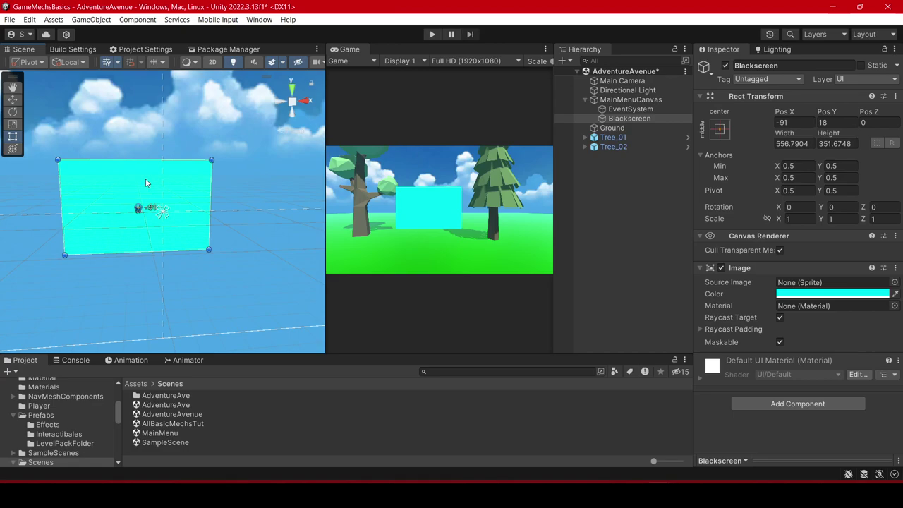
click(12, 102)
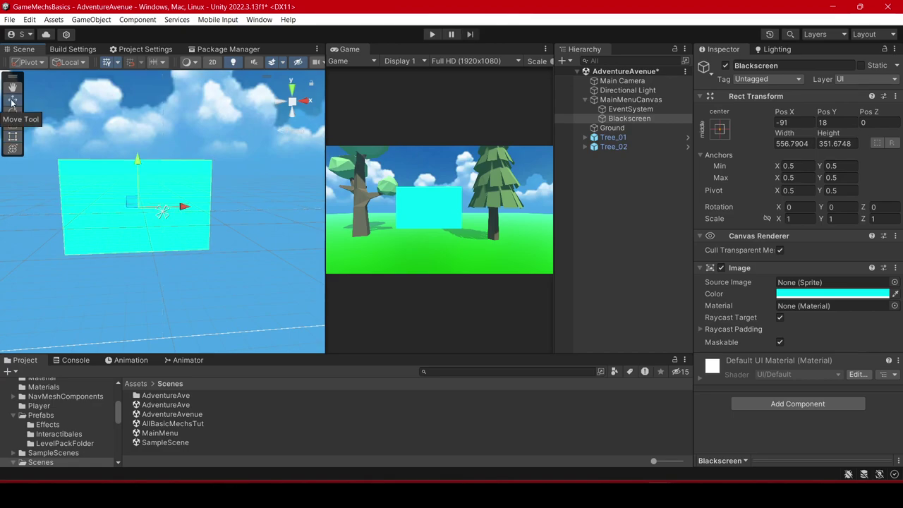
click(12, 137)
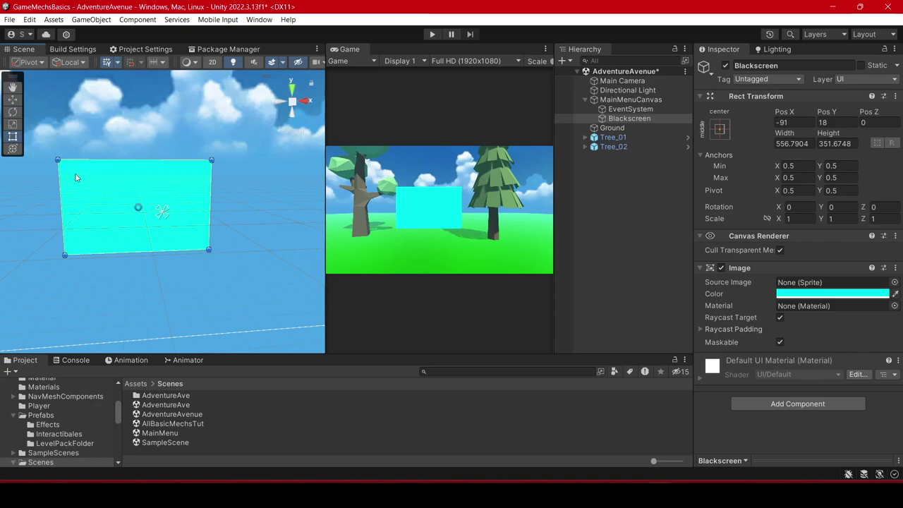
drag(117, 186, 213, 128)
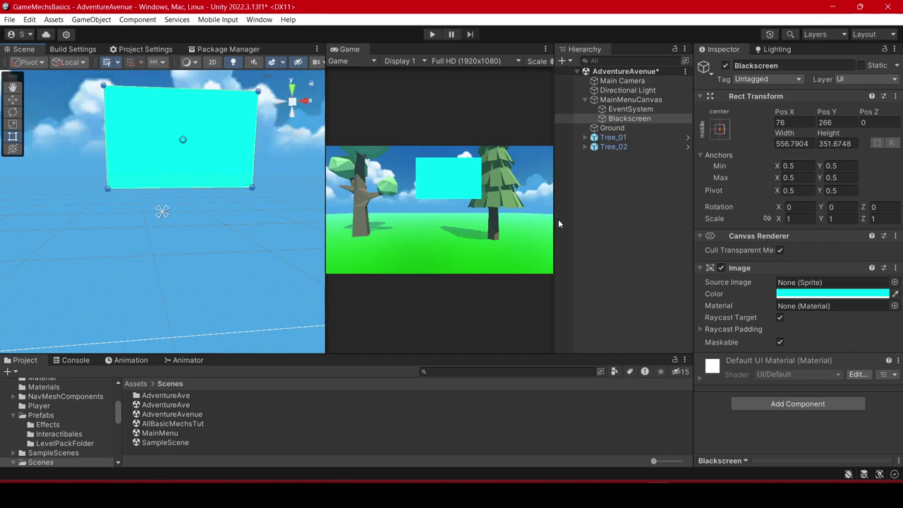
click(610, 197)
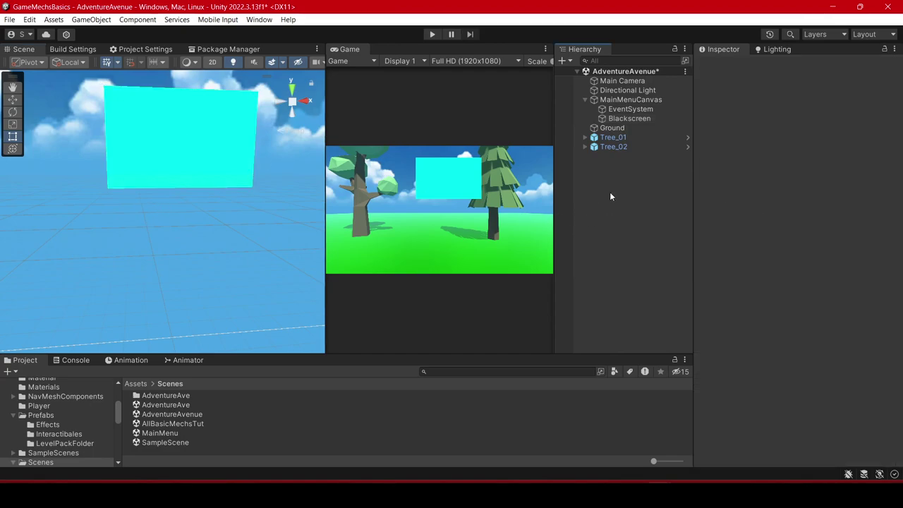
Step: Create an empty child named PausePanel under MainMenuCanvas
click(632, 100)
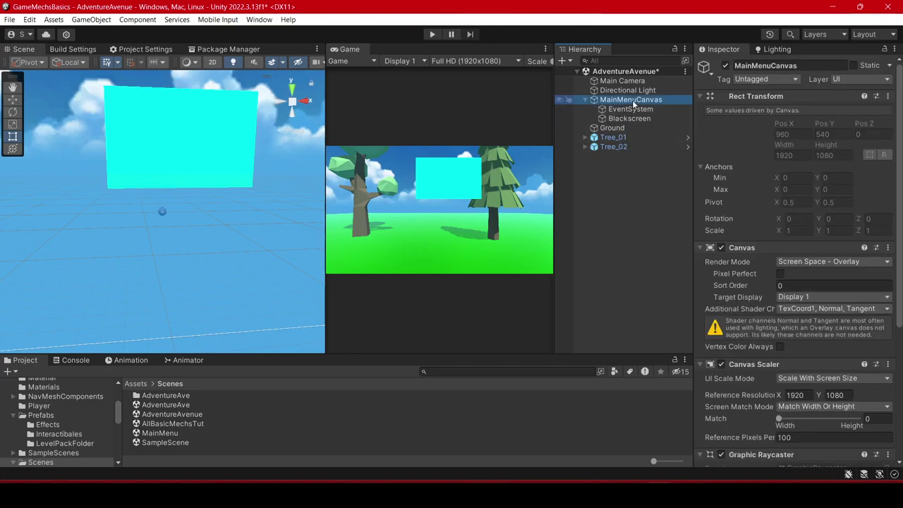
right_click(632, 100)
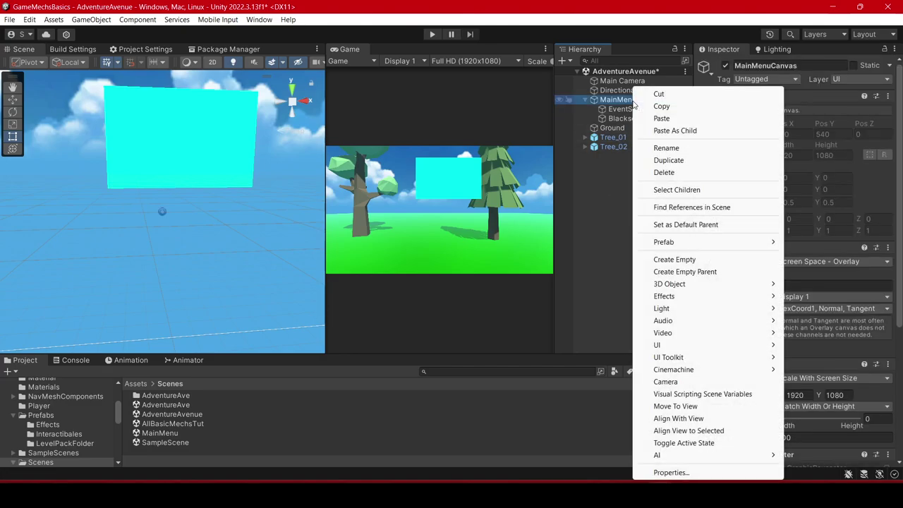
click(677, 260)
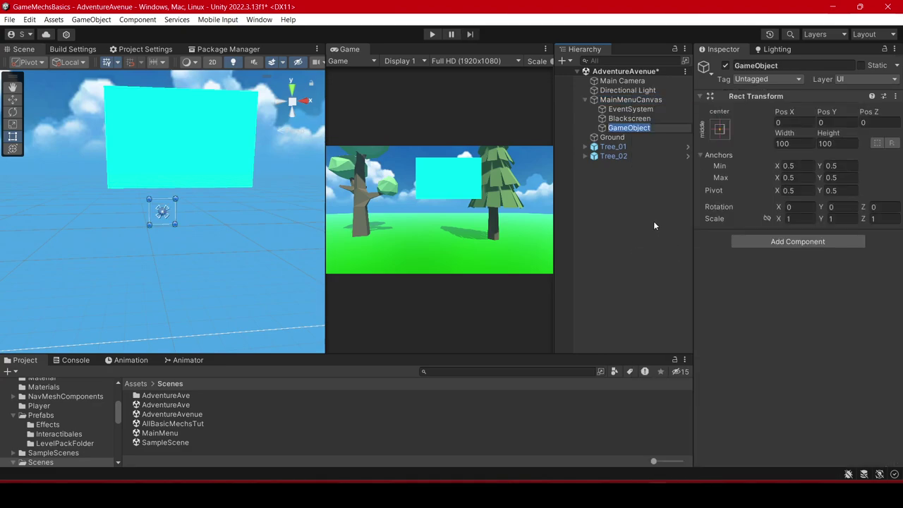
text(PausePanel)
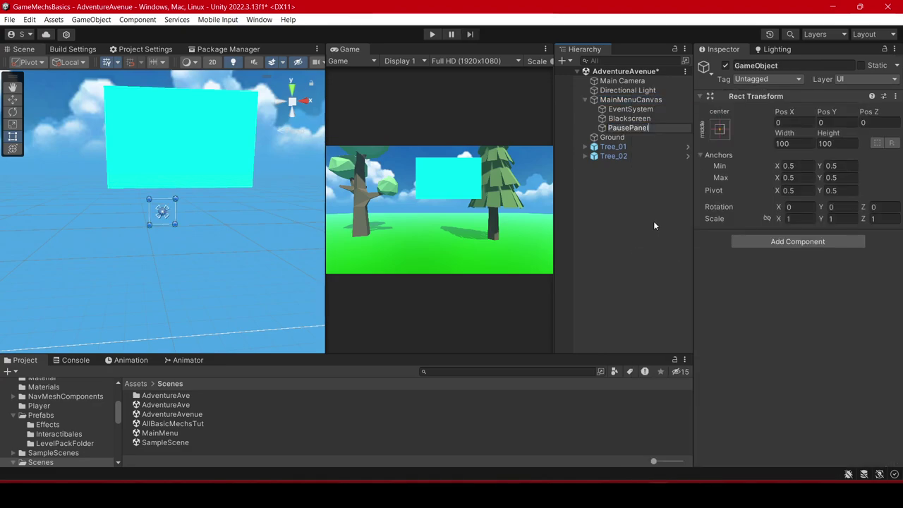
click(653, 221)
click(648, 130)
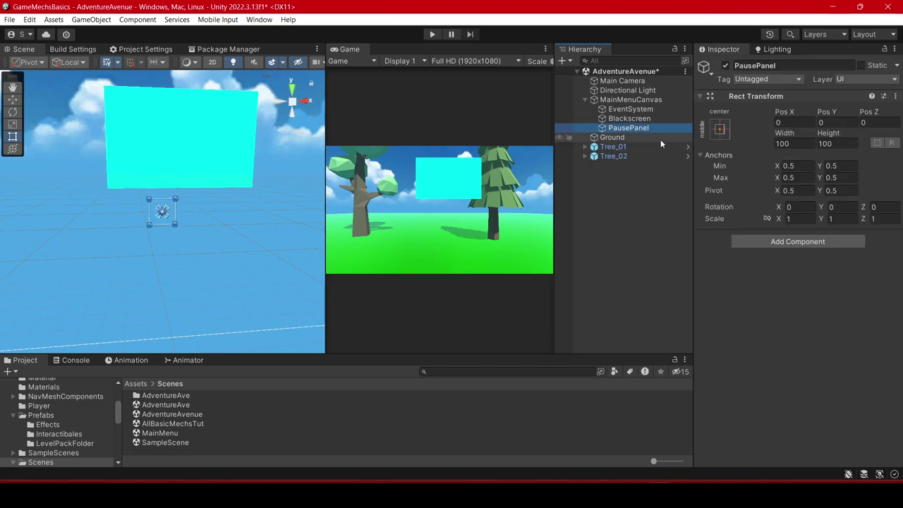
Step: Anchor PausePanel to stretch-stretch with Alt+Shift so it fills the canvas with zero offsets
click(720, 129)
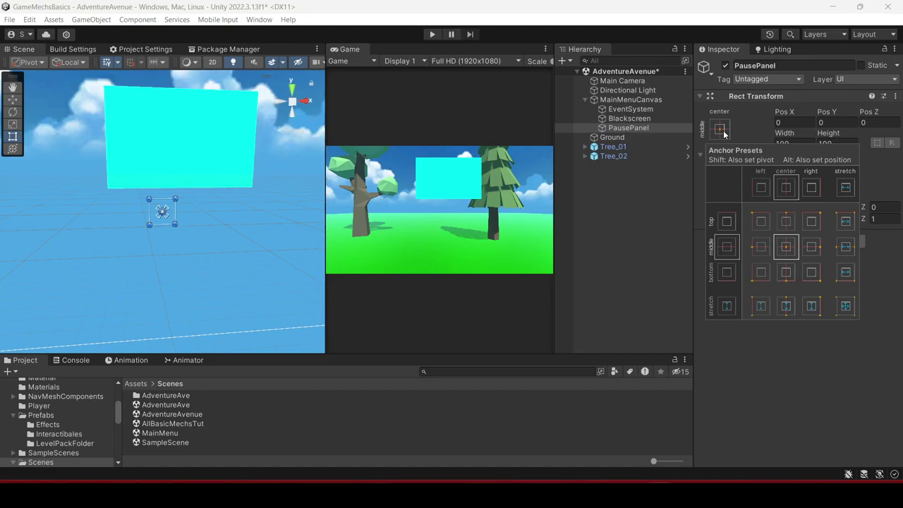
key(shift+alt)
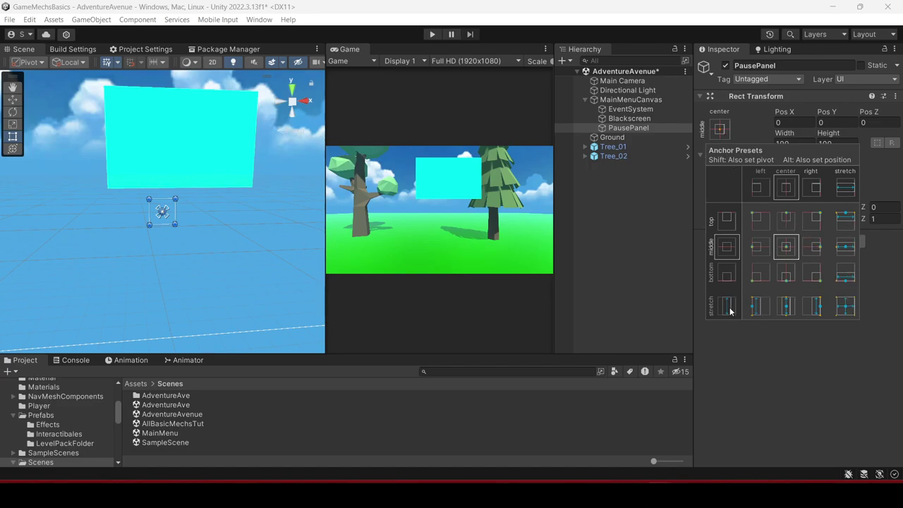
click(848, 310)
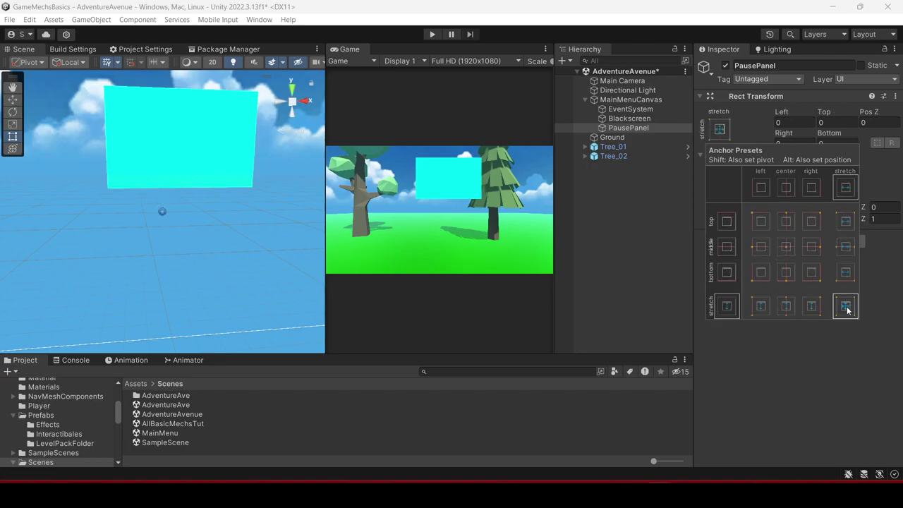
click(818, 362)
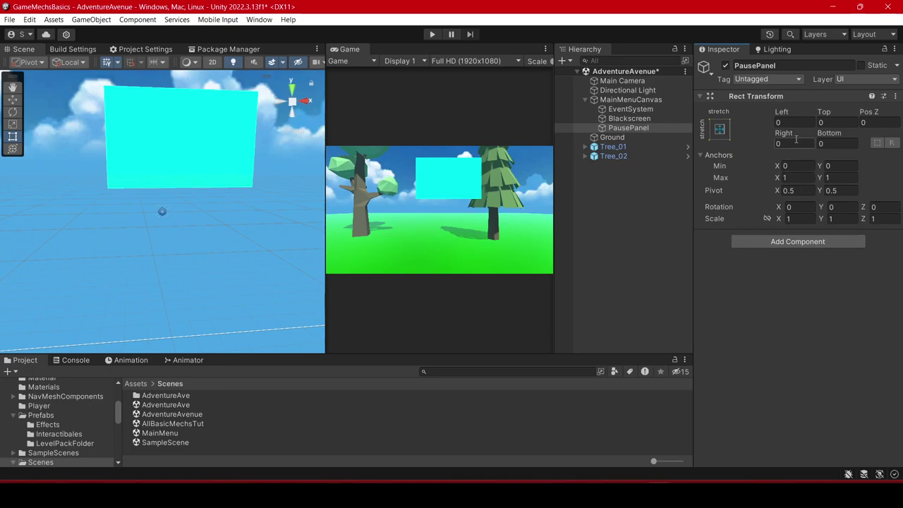
Step: Add a white Image to PausePanel and set Left, Top, Right and Bottom to 44
click(795, 242)
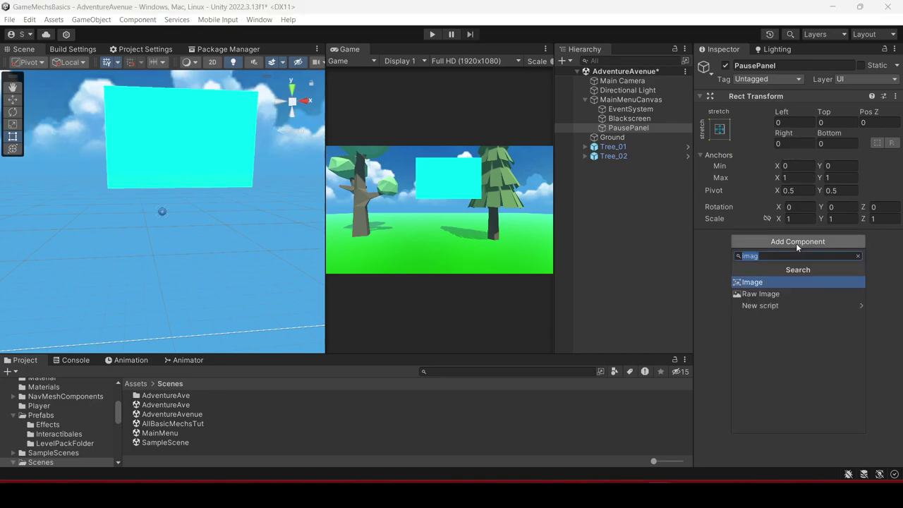
click(794, 284)
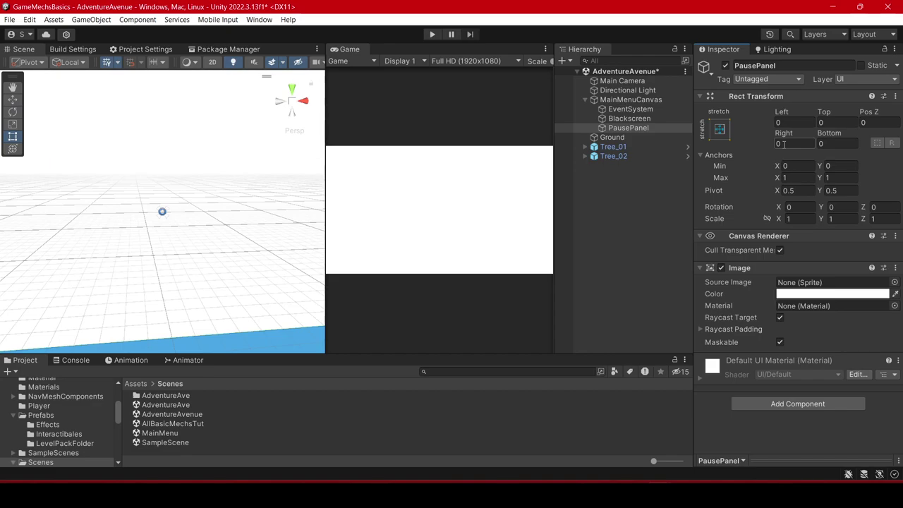
click(783, 144)
text(44)
click(828, 144)
text(44)
click(784, 125)
text(44)
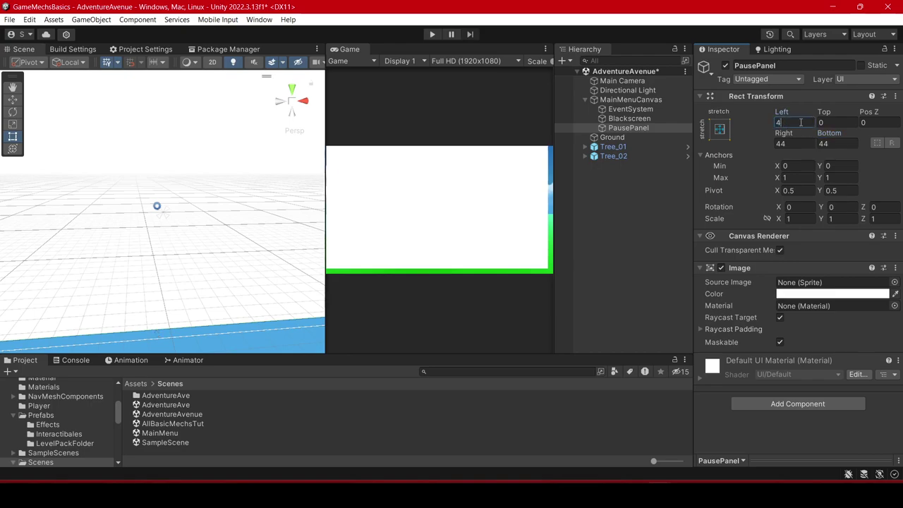
click(825, 123)
text(44)
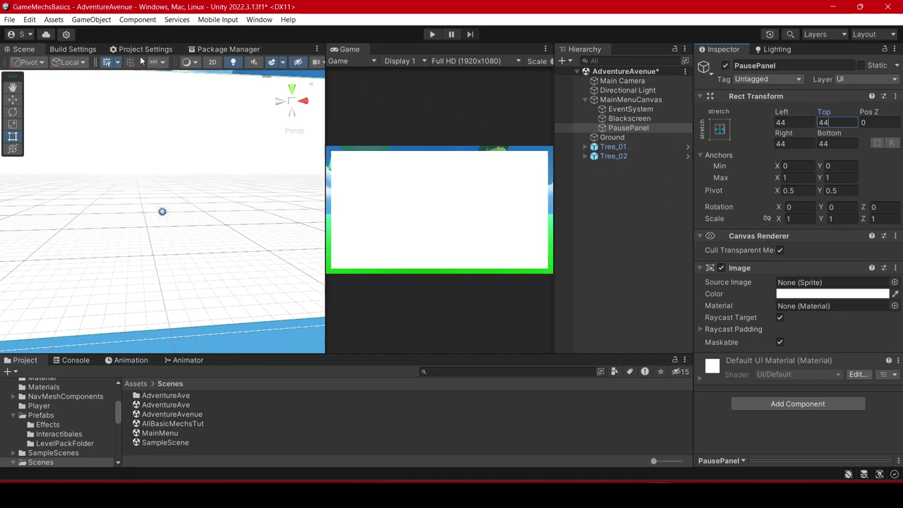
Step: Save the AdventureAvenue scene and the project
click(10, 19)
click(29, 75)
click(10, 19)
click(21, 144)
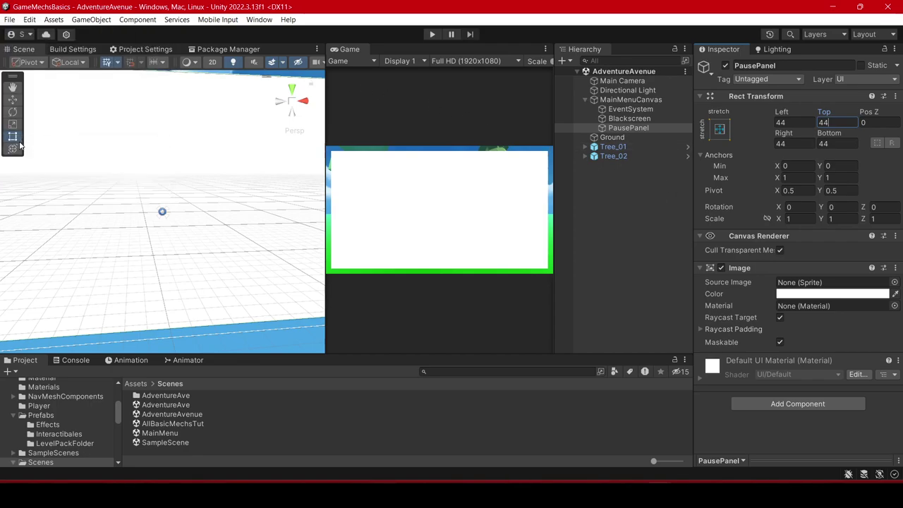
click(650, 128)
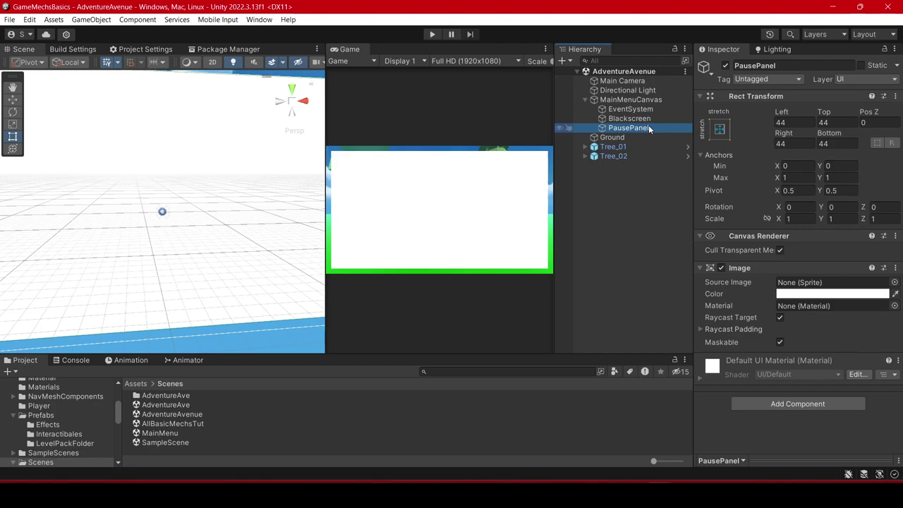
Step: Add a TextMeshPro child PausedText under PausePanel reading 'Paused Game'
right_click(651, 128)
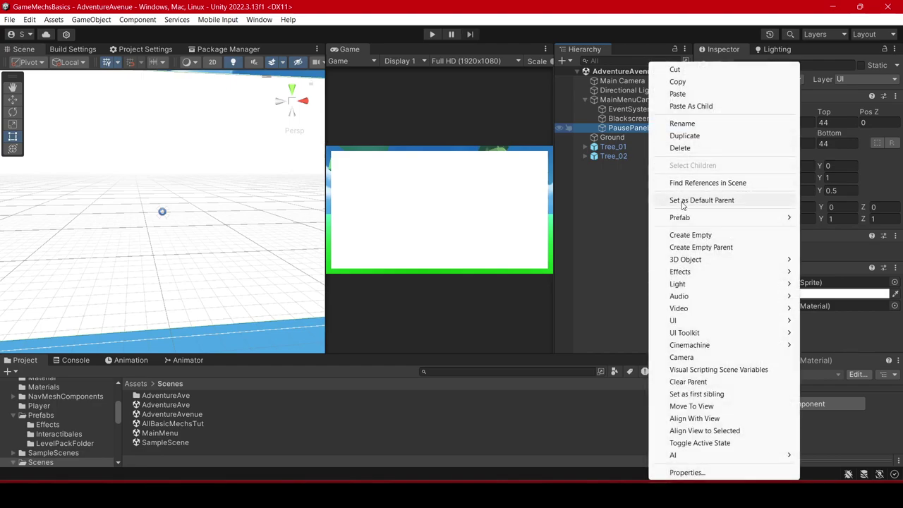
mouse_move(733, 323)
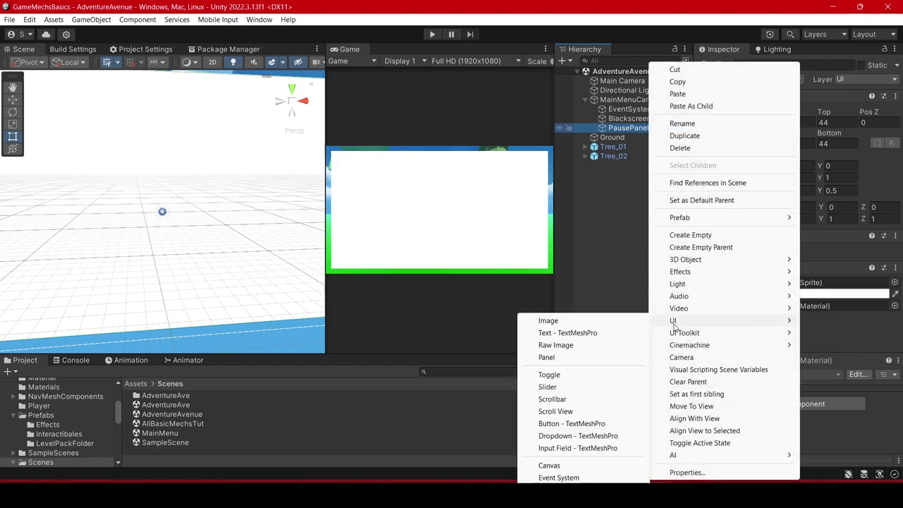
click(597, 333)
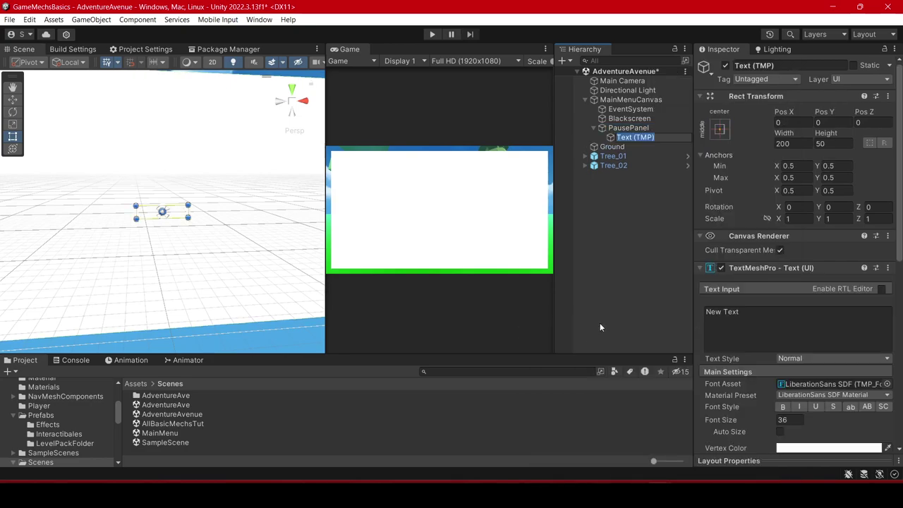
text(PausedText)
click(630, 185)
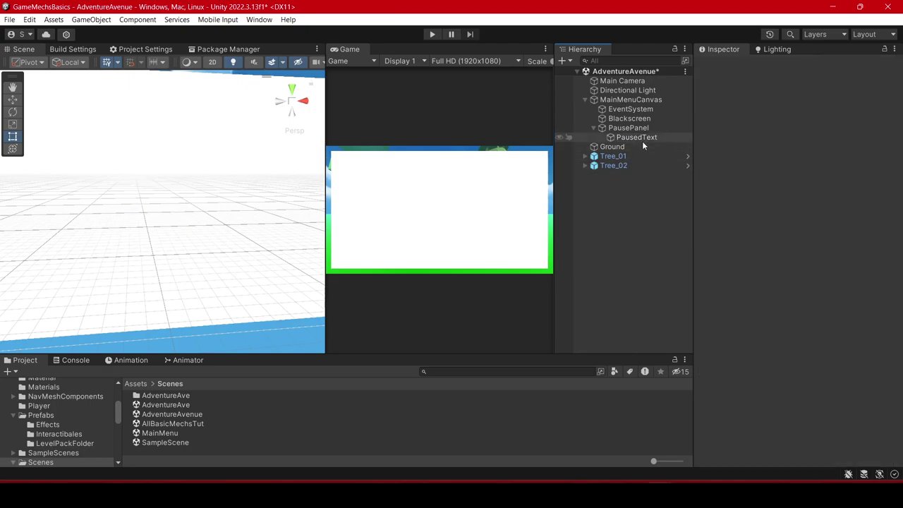
click(644, 137)
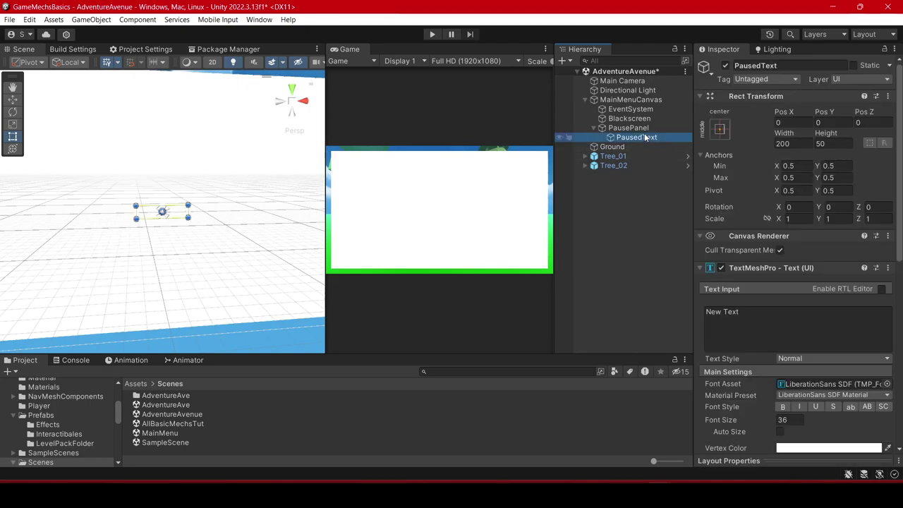
click(743, 319)
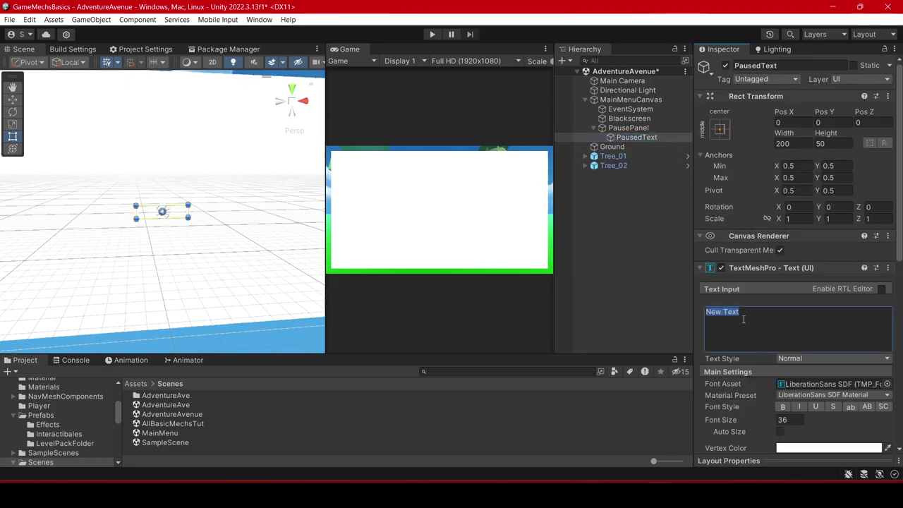
text(Paused Game)
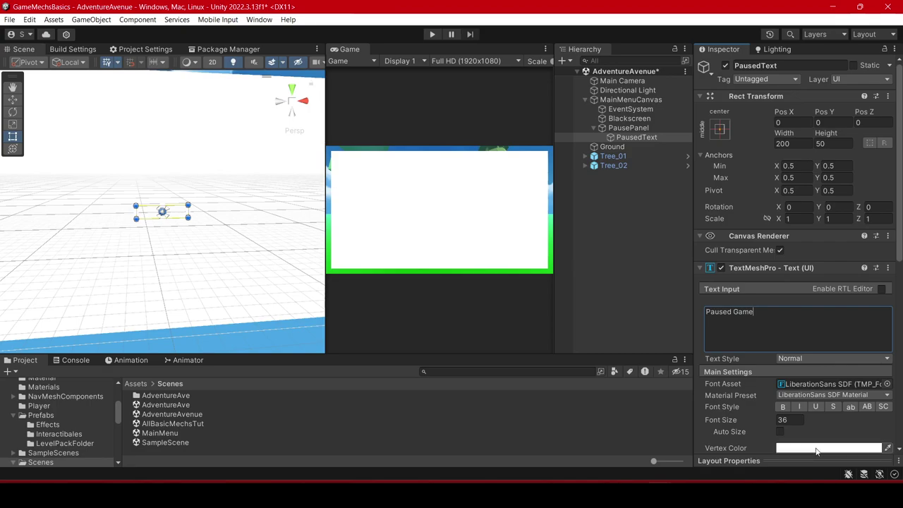
Step: Make the Paused Game text red (F40404), size 60, centre and middle aligned, and bold
scroll(814, 381, down, 3)
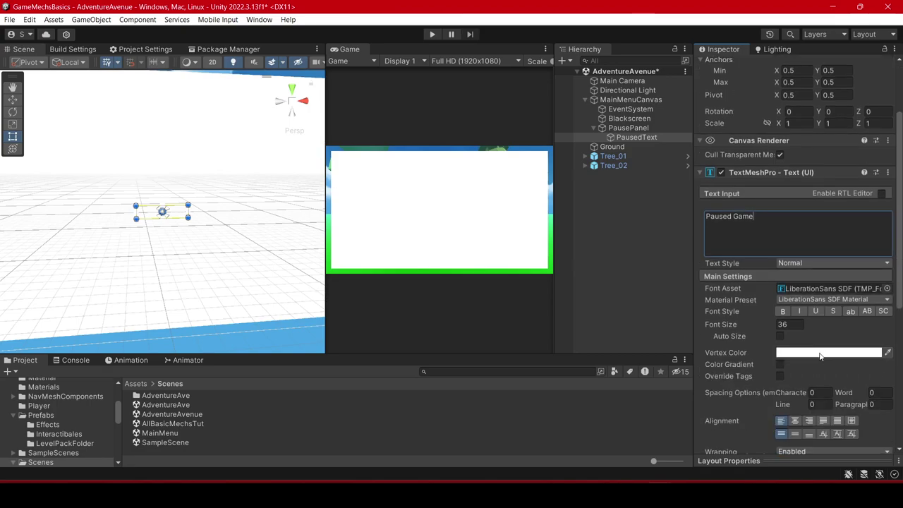
click(820, 356)
drag(811, 297, 886, 203)
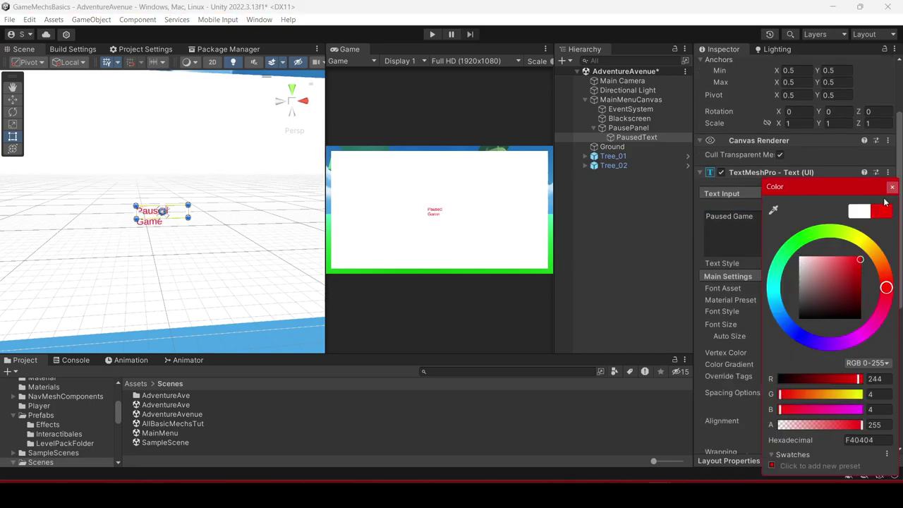
click(893, 187)
click(791, 324)
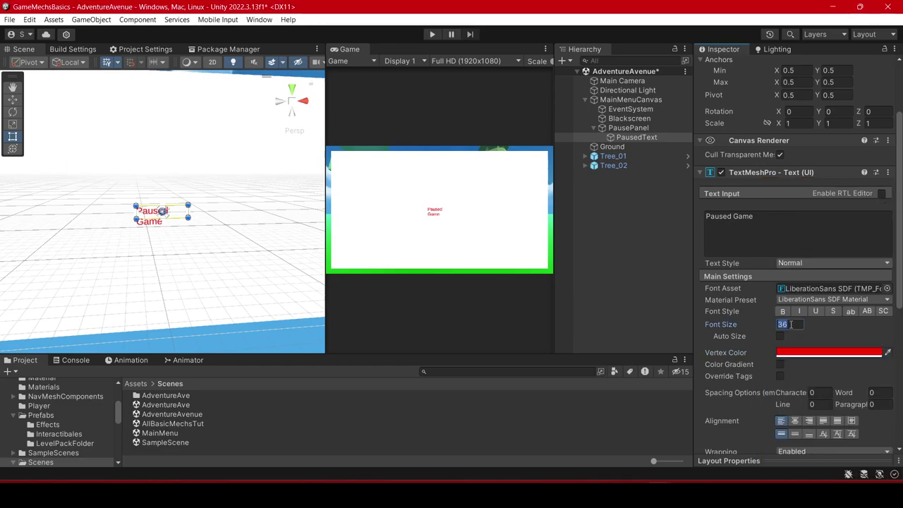
text(60)
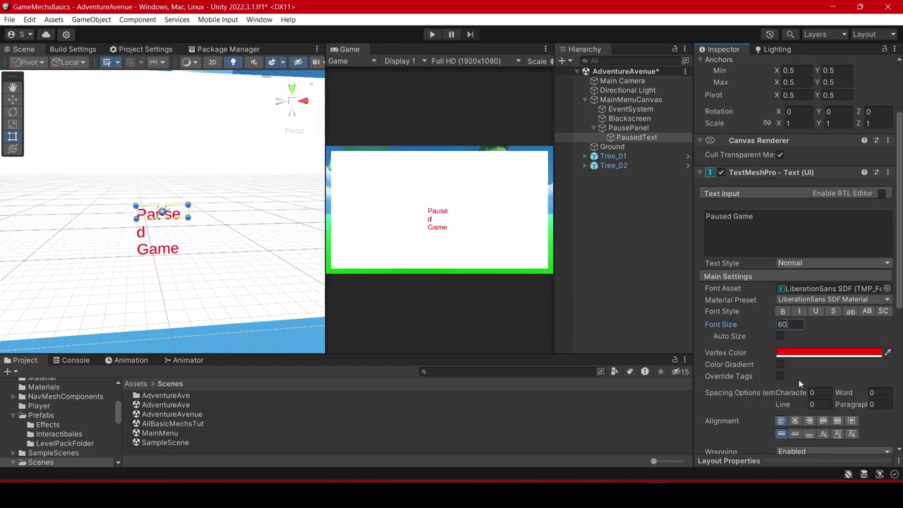
click(795, 421)
click(795, 433)
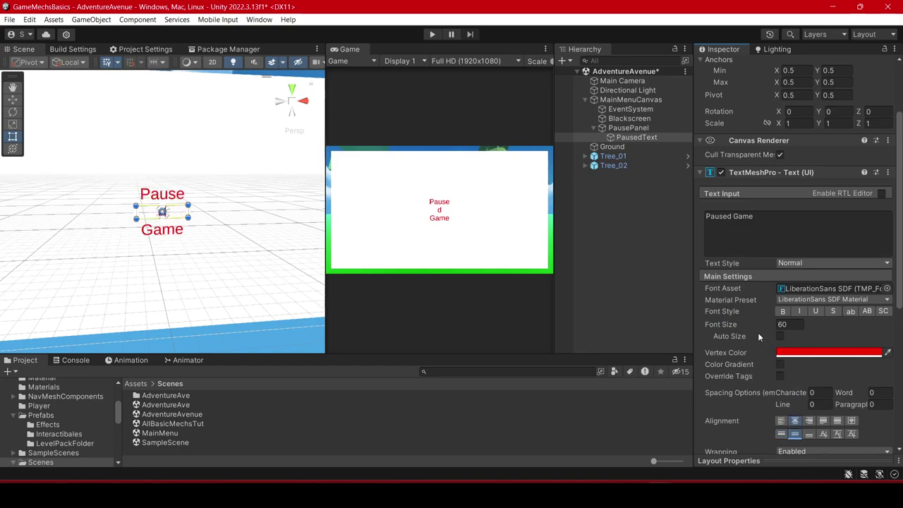
scroll(759, 334, down, 1)
click(782, 280)
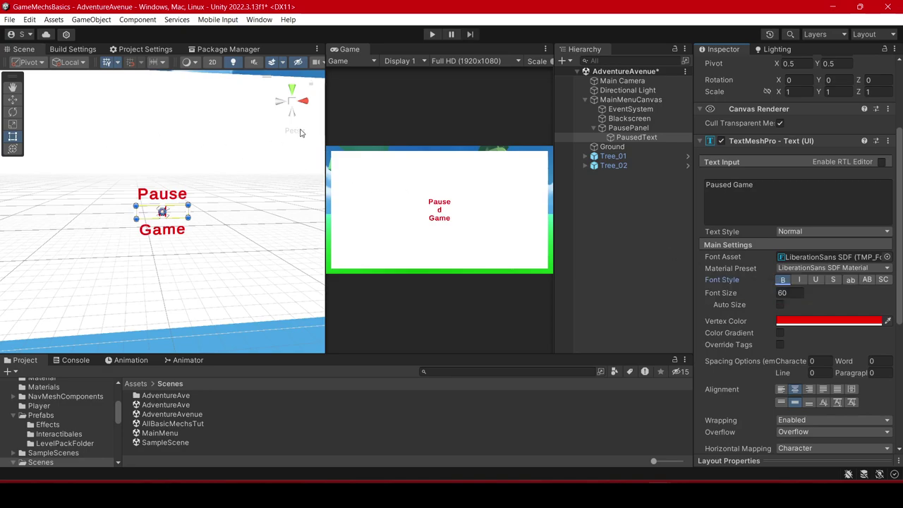
Step: Widen the PausedText box so 'Paused Game' sits on one line near the panel top
click(612, 138)
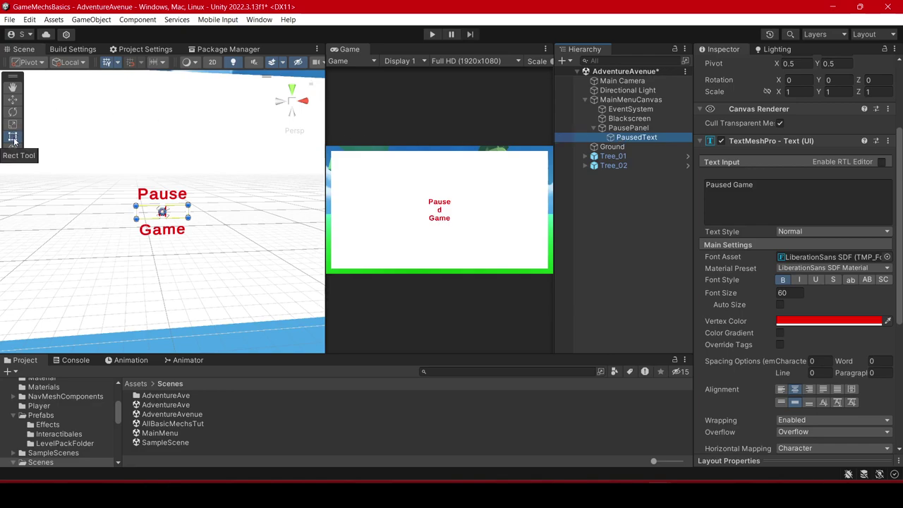
drag(136, 217, 110, 96)
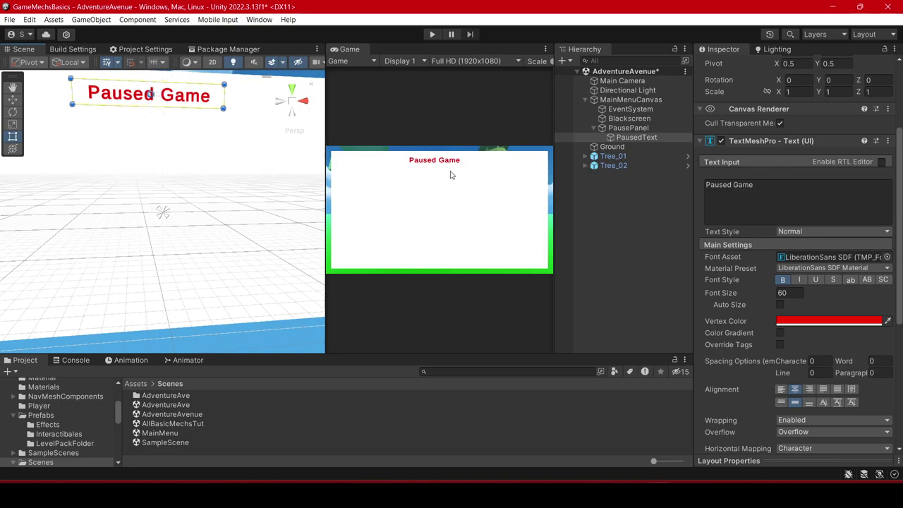
click(615, 210)
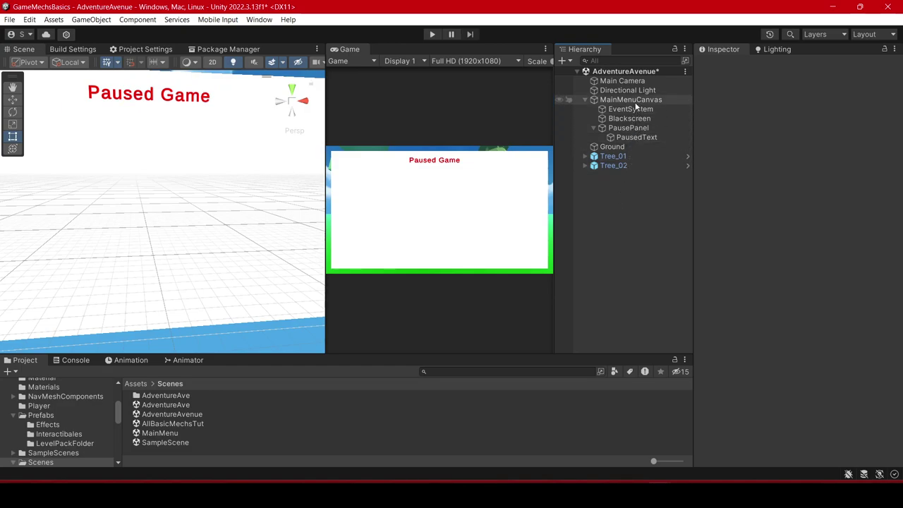
Step: Add a Button - TextMeshPro named ResumeButton inside PausePanel
click(635, 128)
right_click(635, 129)
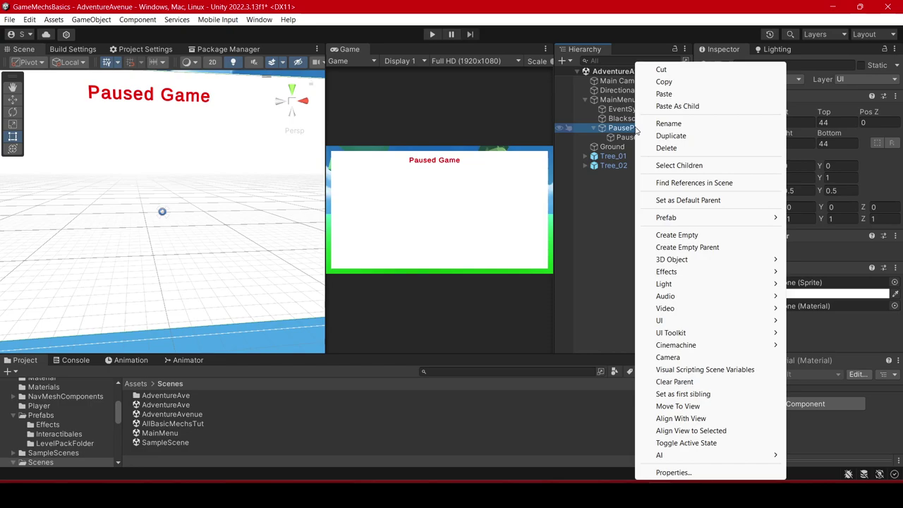
click(626, 138)
click(634, 128)
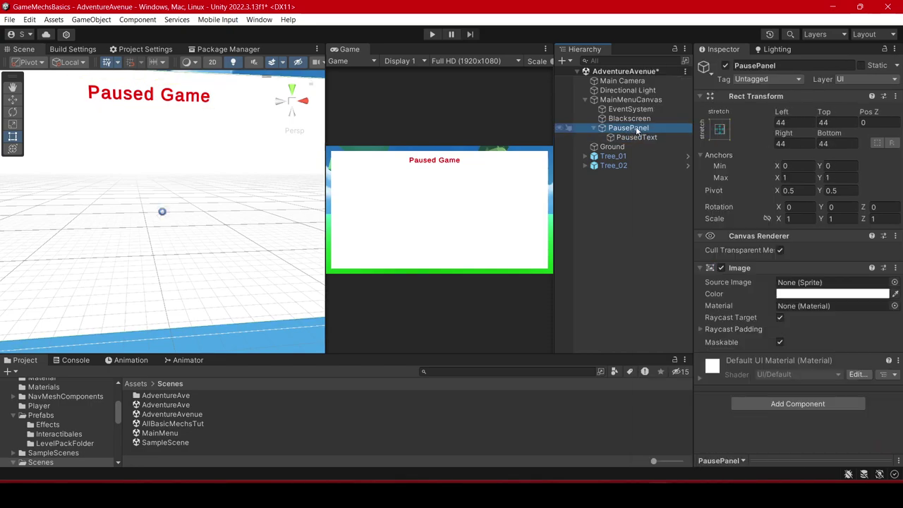
right_click(637, 130)
mouse_move(685, 323)
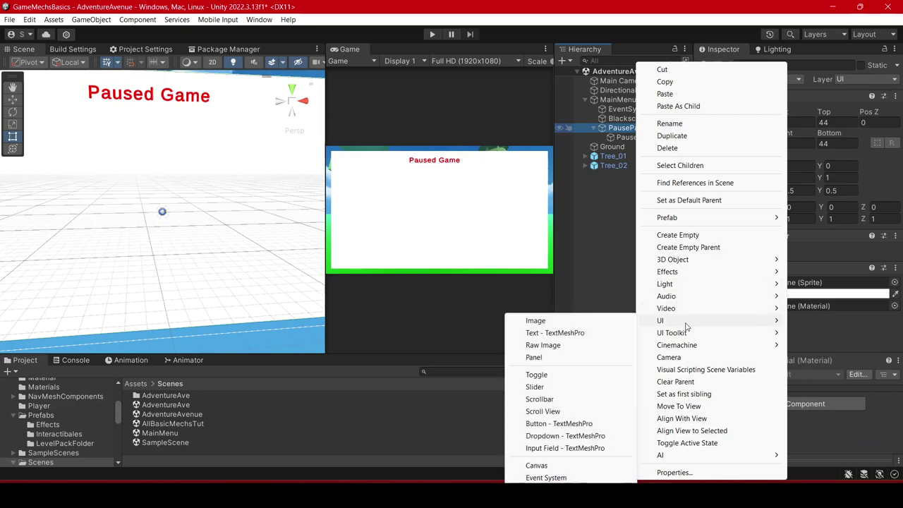
click(558, 423)
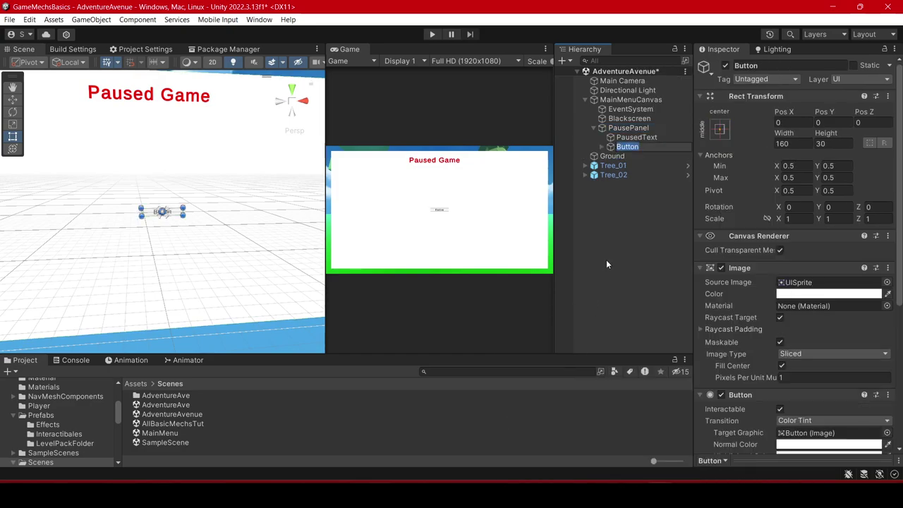
text(ResumeButton)
key(Return)
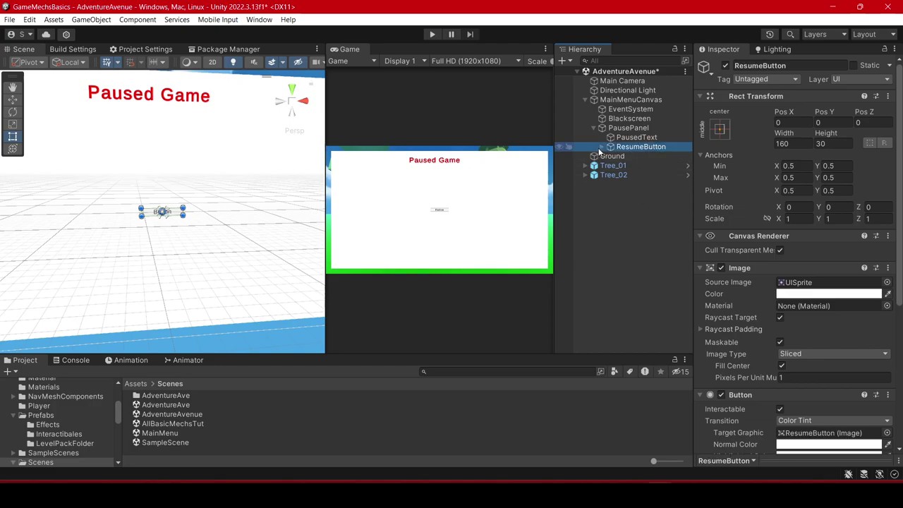
Step: Add one empty On Click event entry to ResumeButton and expand it in the Hierarchy
scroll(747, 206, down, 5)
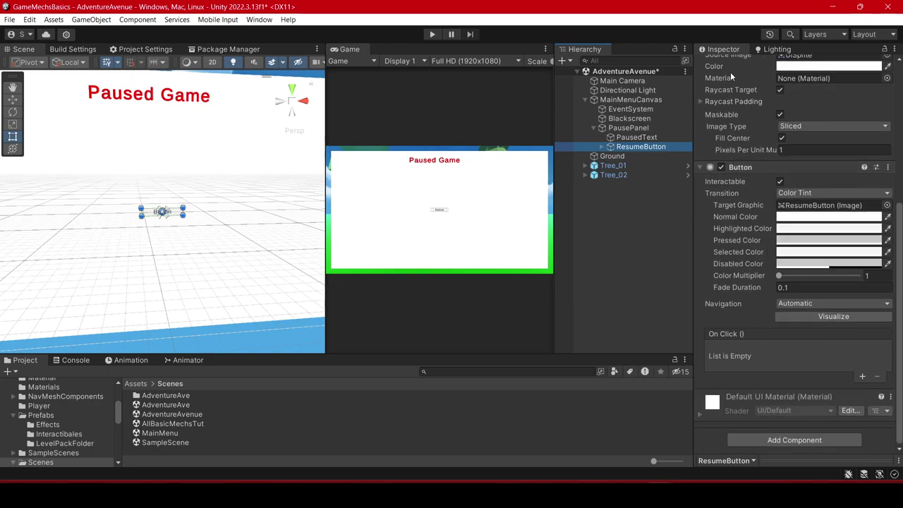
click(862, 377)
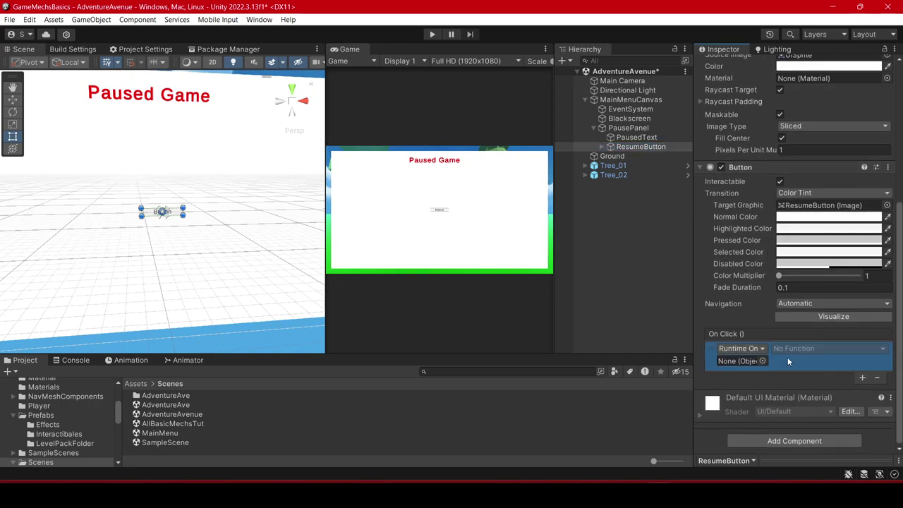
click(601, 146)
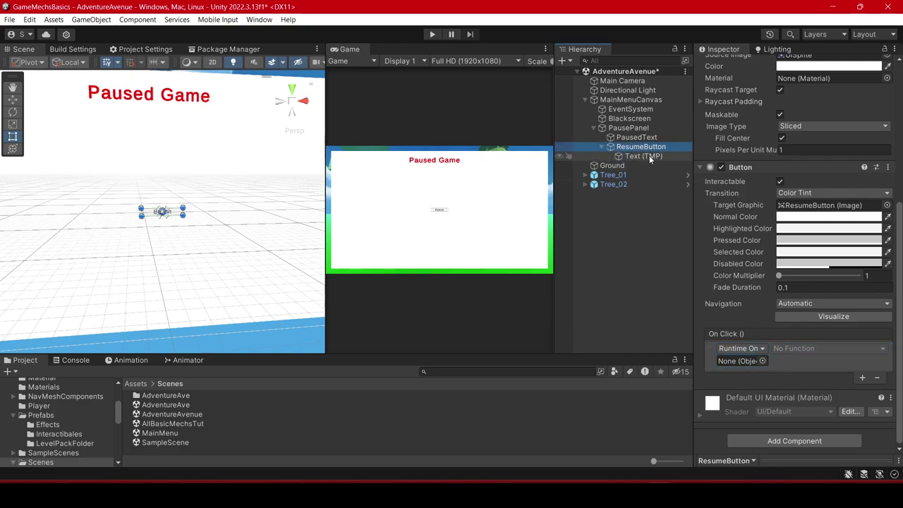
Step: Change the ResumeButton's Text (TMP) label to 'Resume'
click(644, 156)
click(733, 103)
scroll(747, 145, up, 5)
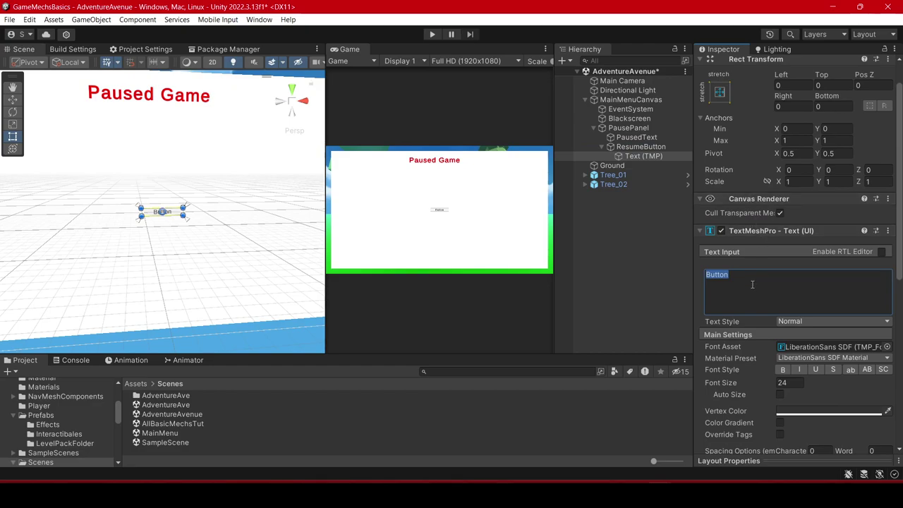
text(Resume)
Step: Enlarge ResumeButton and its label into a wider, taller button below the heading
click(646, 146)
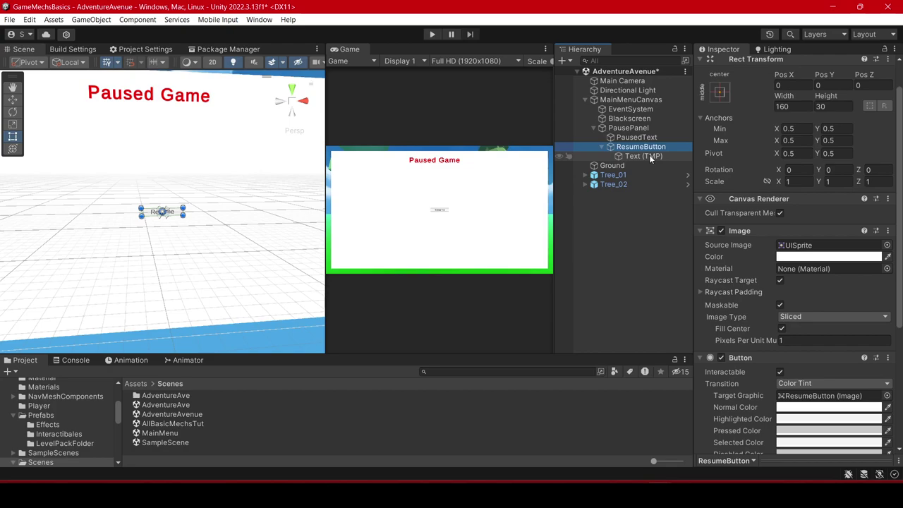
ctrl+click(651, 156)
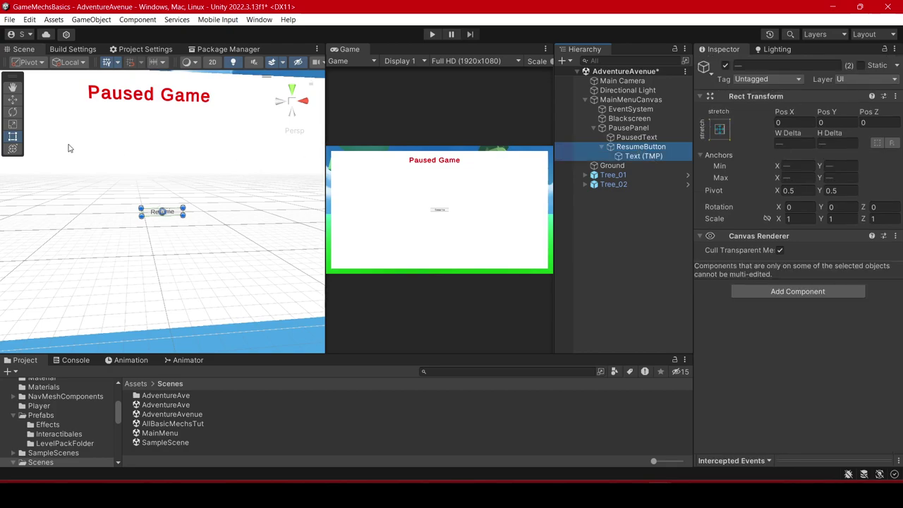
click(18, 141)
drag(136, 217, 29, 243)
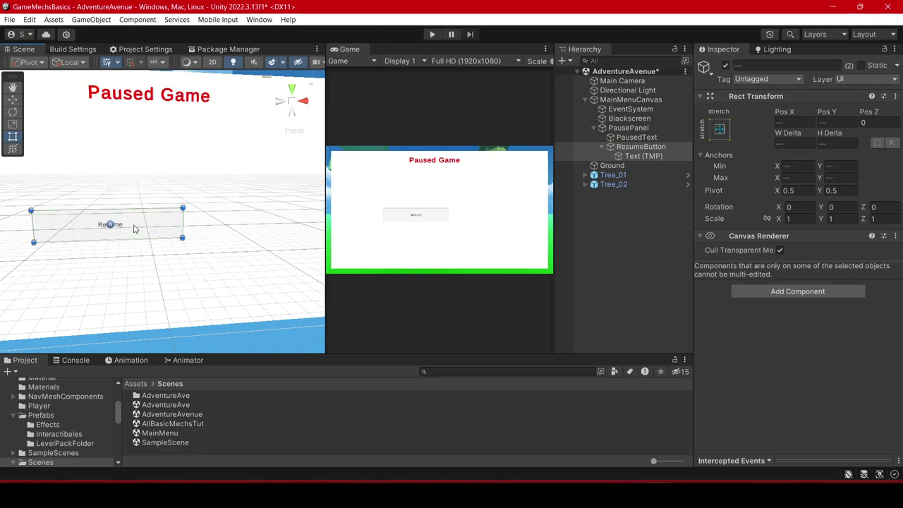